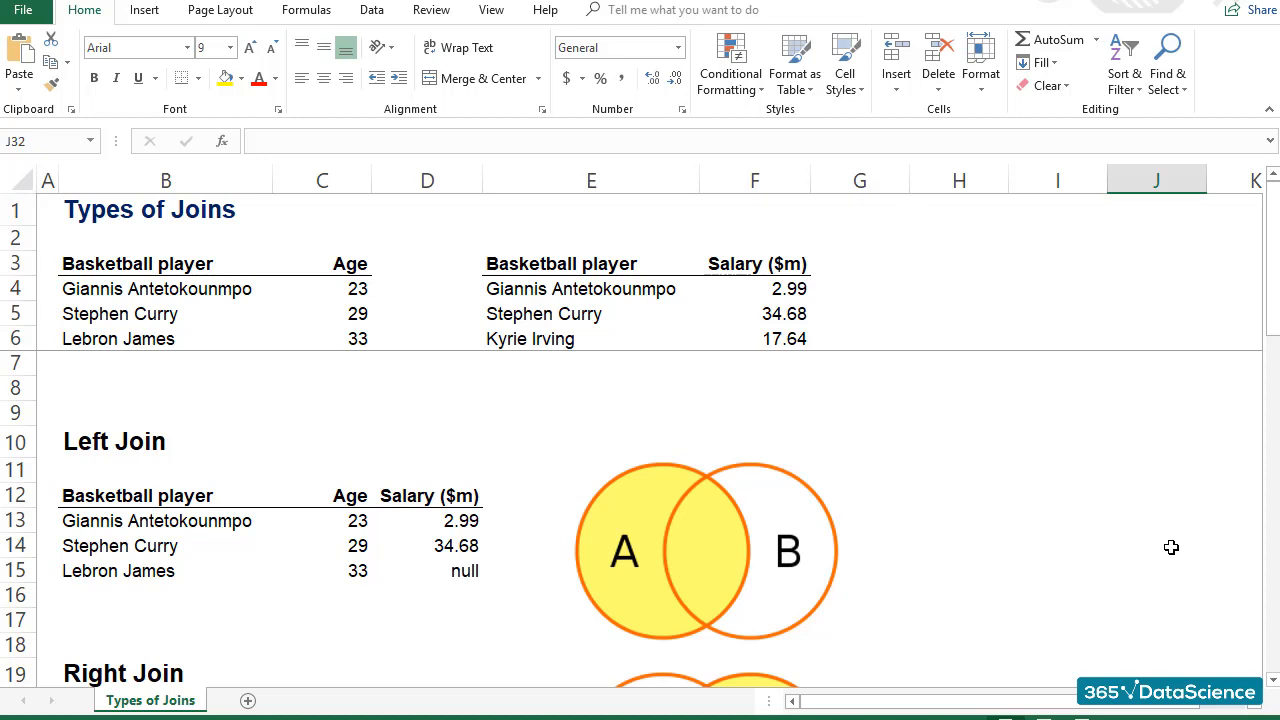
{"action": "scroll", "coordinate": [1171, 547], "scroll_direction": "down", "scroll_amount": 2}
{"action": "scroll", "coordinate": [1171, 547], "scroll_direction": "down", "scroll_amount": 2}
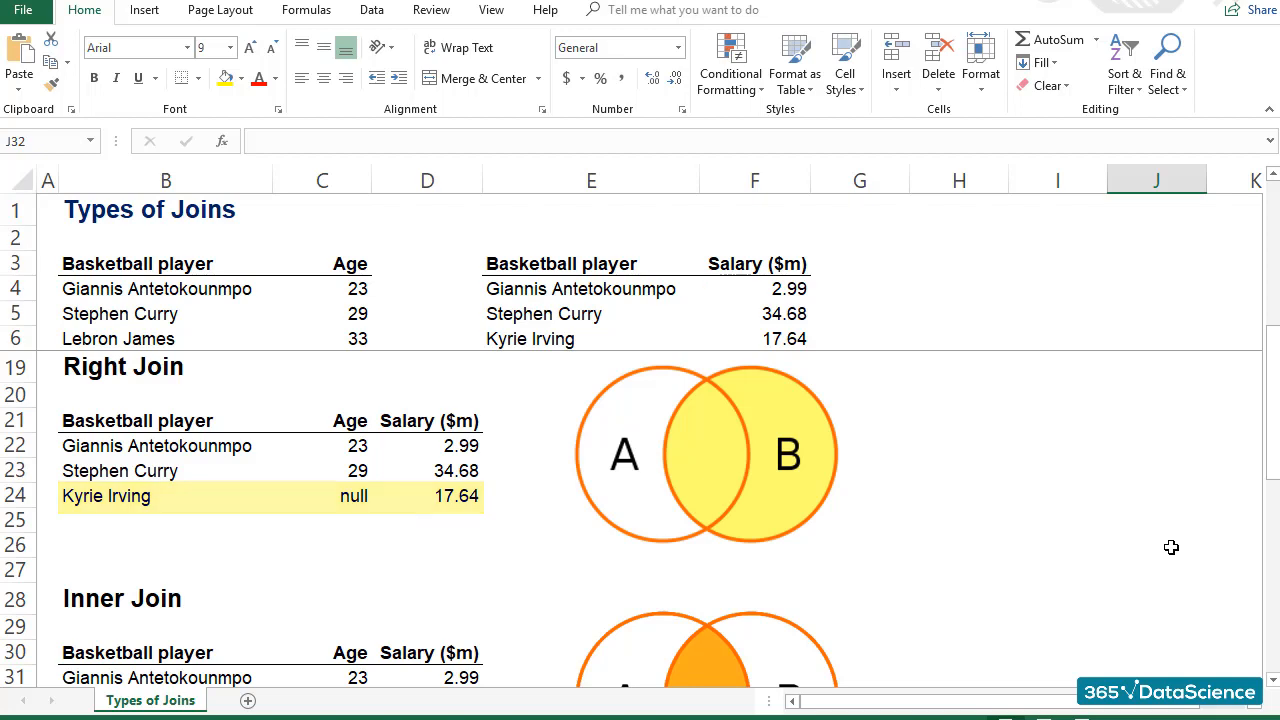
{"action": "scroll", "coordinate": [1171, 547], "scroll_direction": "down", "scroll_amount": 3}
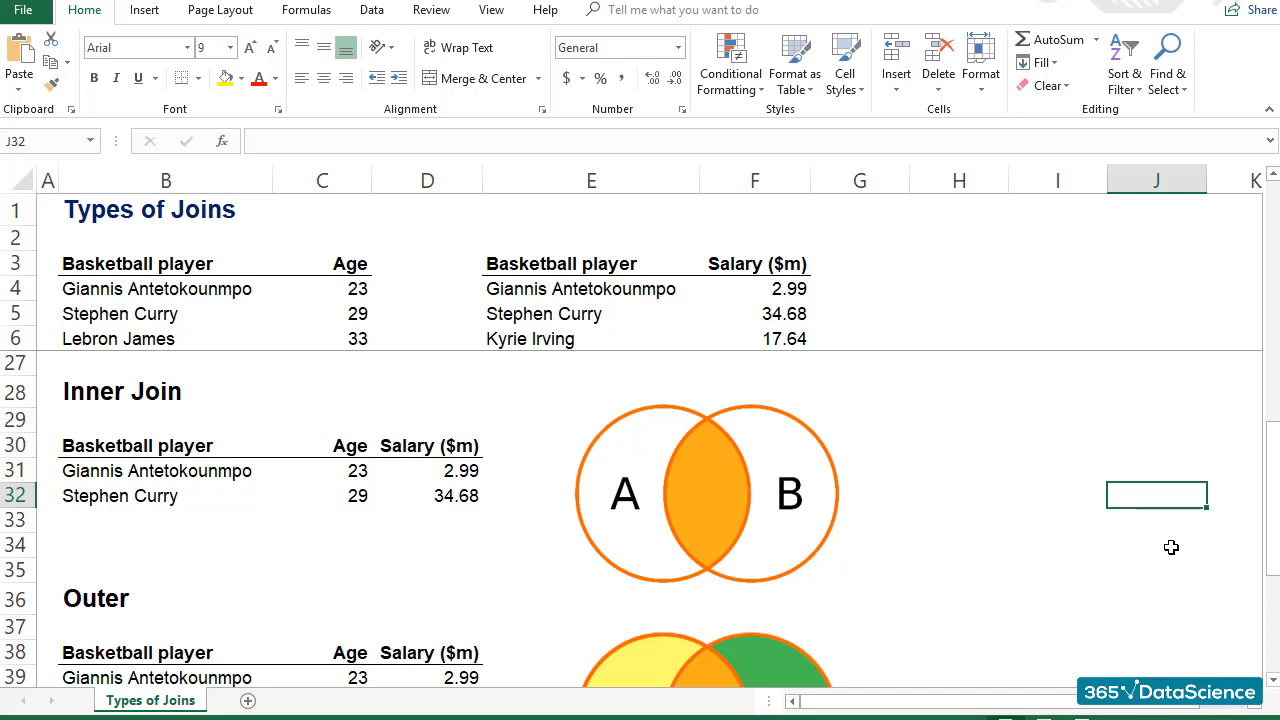
{"action": "scroll", "coordinate": [1171, 547], "scroll_direction": "down", "scroll_amount": 2}
{"action": "scroll", "coordinate": [1171, 547], "scroll_direction": "down", "scroll_amount": 1}
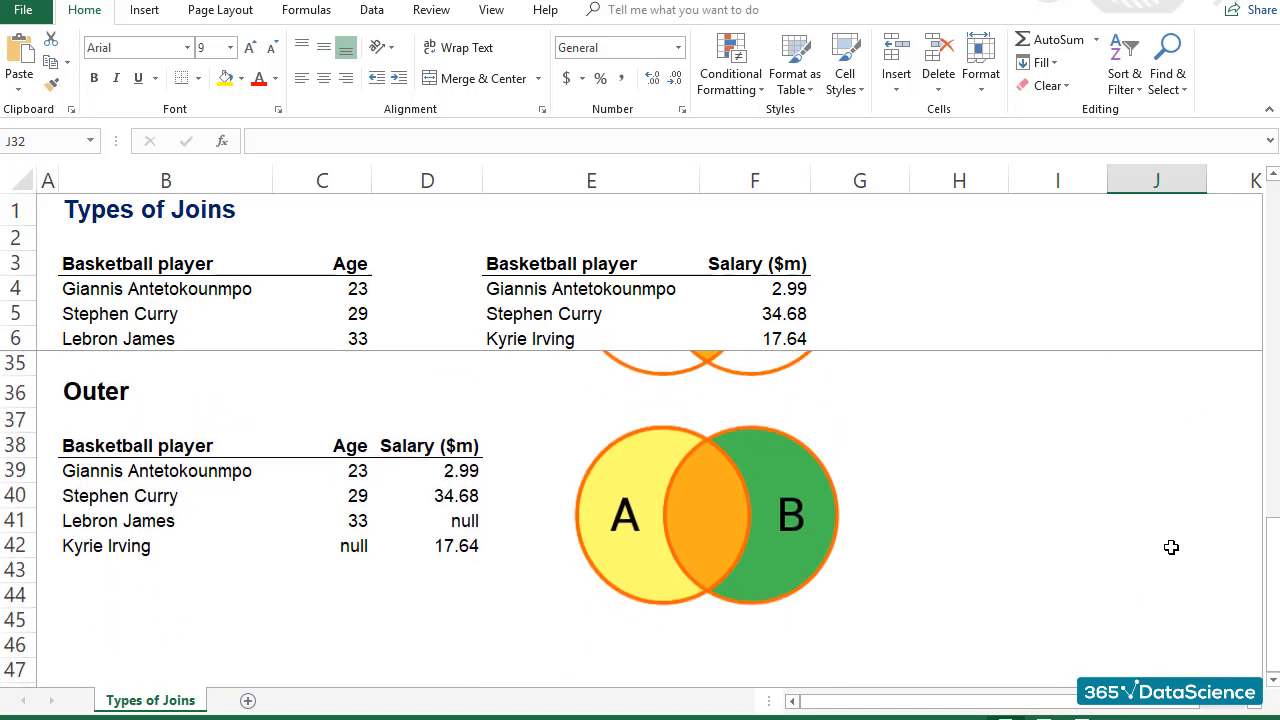